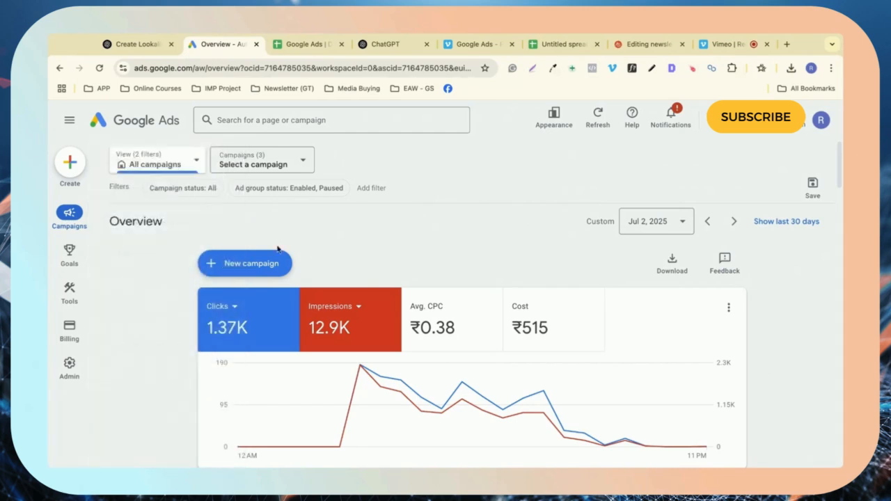
Step: Go to Audience manager and start a new Customer list segment
{"action": "mouse_move", "coordinate": [69, 294]}
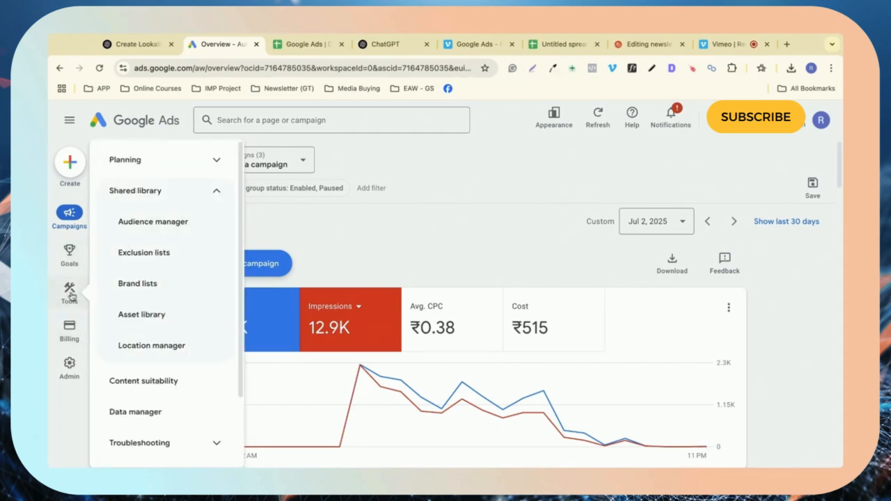
{"action": "left_click", "coordinate": [154, 222]}
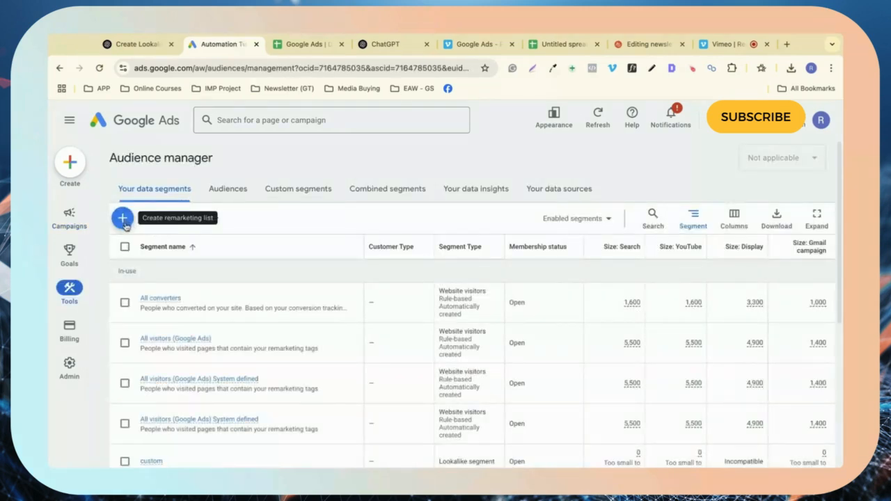
{"action": "left_click", "coordinate": [124, 220]}
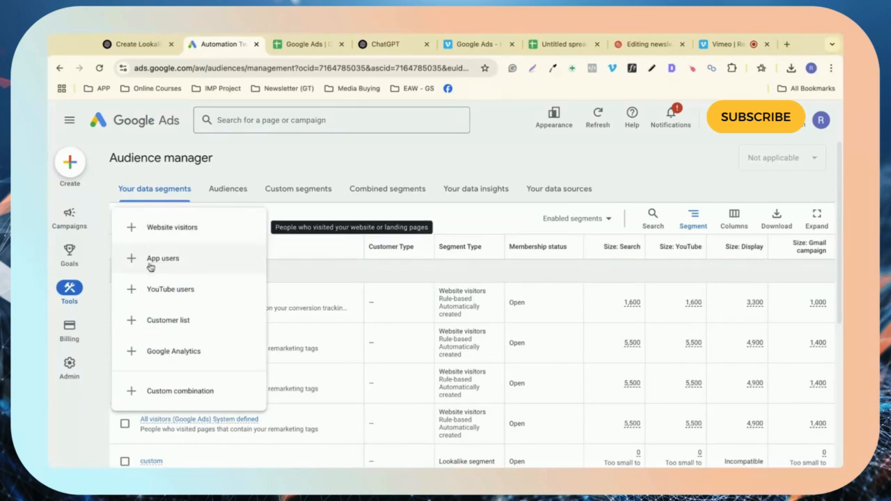
{"action": "left_click", "coordinate": [185, 317]}
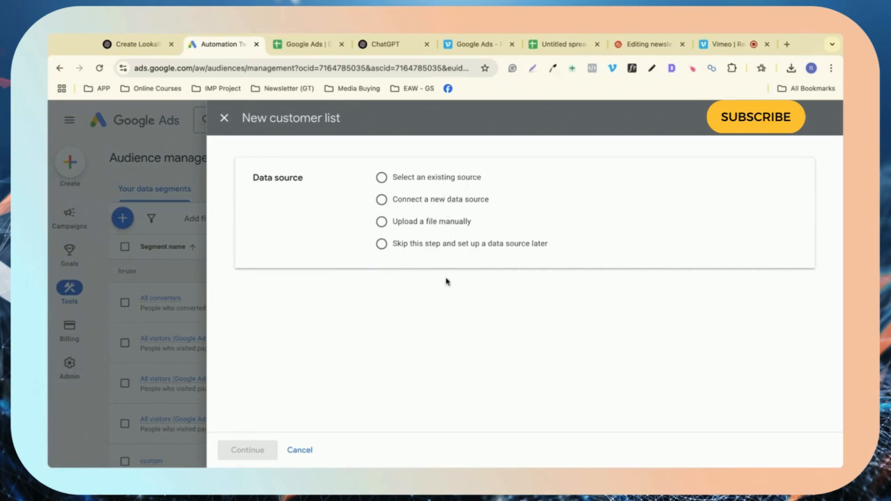
Step: Choose 'Upload a file manually' as the data source and scroll down to Data to upload
{"action": "left_click", "coordinate": [440, 224]}
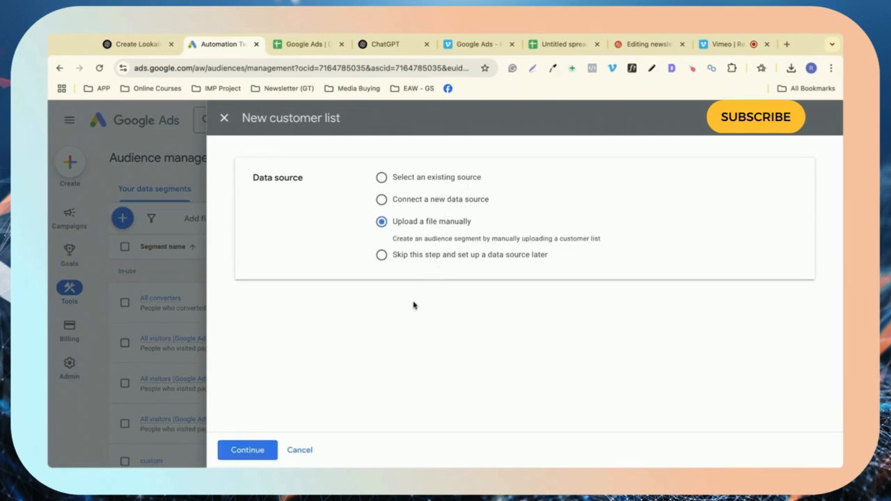
{"action": "left_click", "coordinate": [241, 452]}
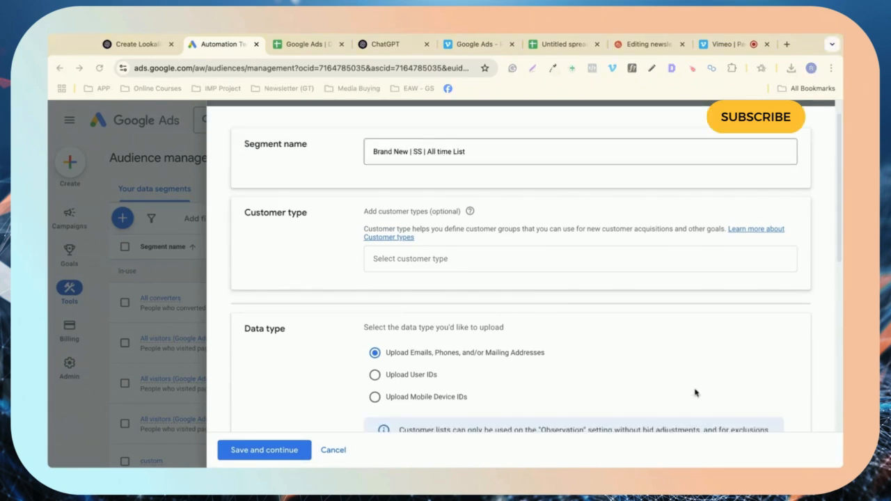
{"action": "scroll", "coordinate": [525, 277], "scroll_direction": "up", "scroll_amount": 1}
{"action": "scroll", "coordinate": [525, 279], "scroll_direction": "down", "scroll_amount": 1}
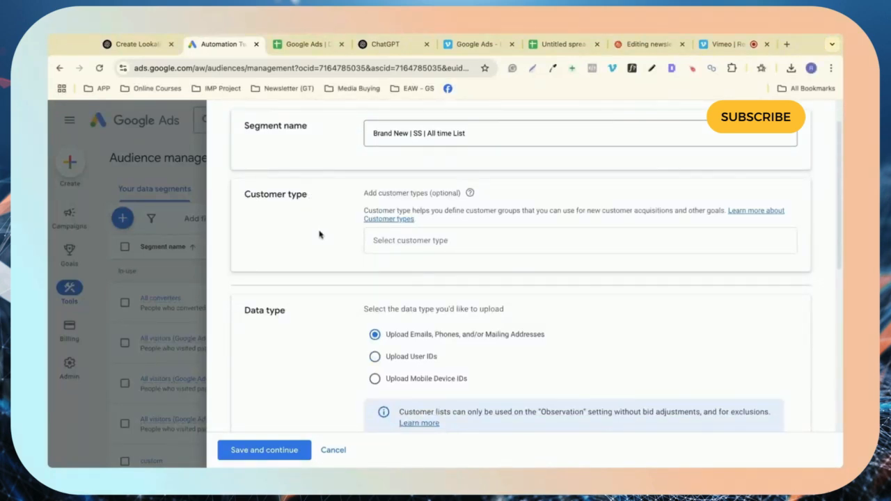
{"action": "scroll", "coordinate": [323, 236], "scroll_direction": "down", "scroll_amount": 1}
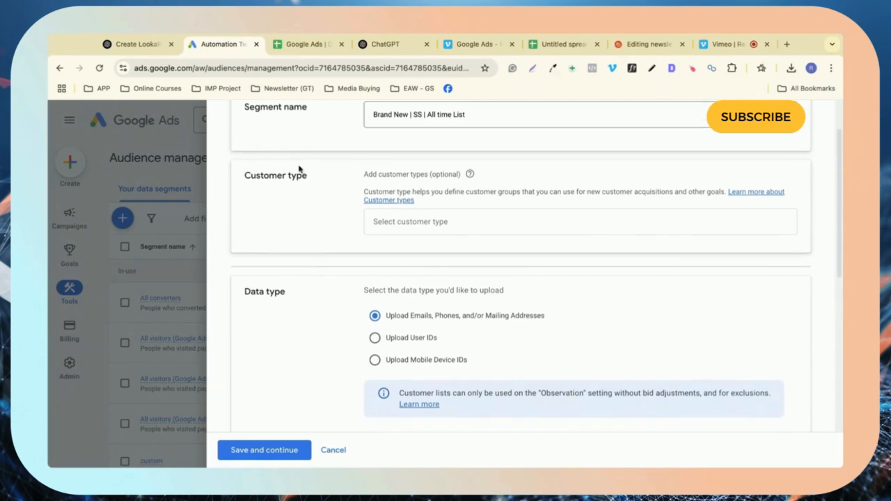
{"action": "scroll", "coordinate": [323, 221], "scroll_direction": "down", "scroll_amount": 2}
{"action": "scroll", "coordinate": [323, 221], "scroll_direction": "down", "scroll_amount": 1}
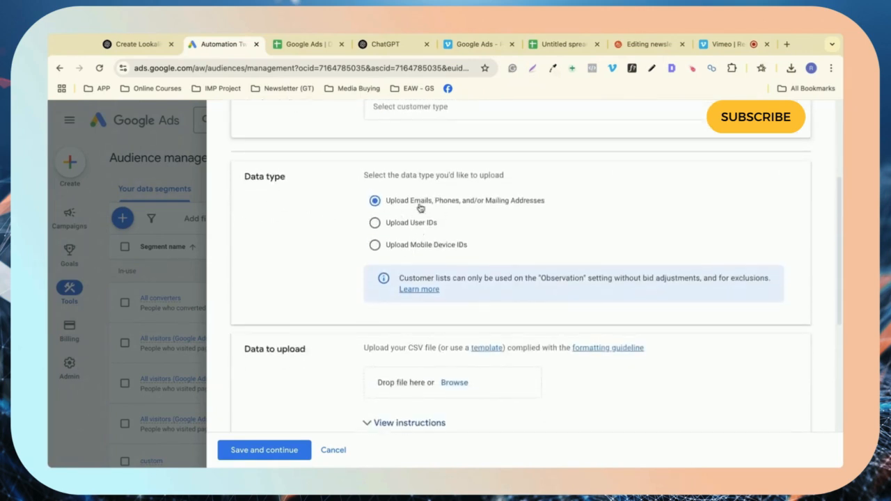
{"action": "scroll", "coordinate": [464, 288], "scroll_direction": "down", "scroll_amount": 3}
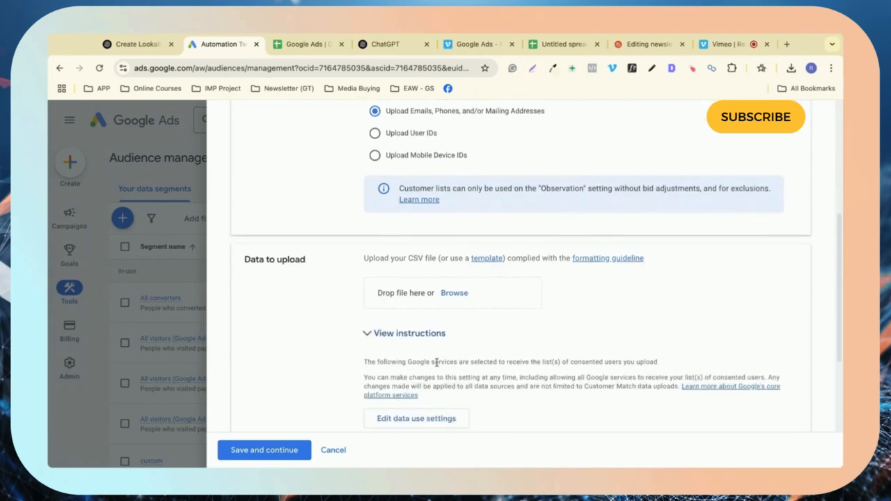
{"action": "scroll", "coordinate": [465, 289], "scroll_direction": "down", "scroll_amount": 1}
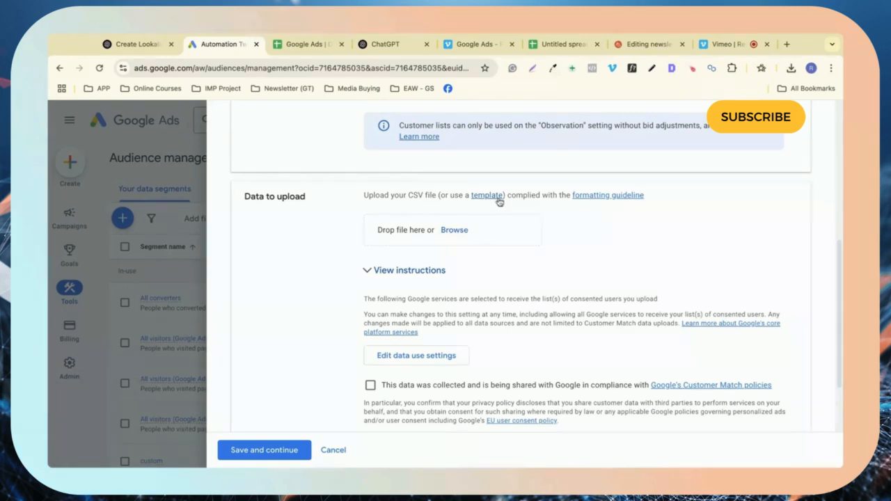
Step: Open the formatting guideline article and highlight the required Email and Phone header names
{"action": "left_click", "coordinate": [620, 197]}
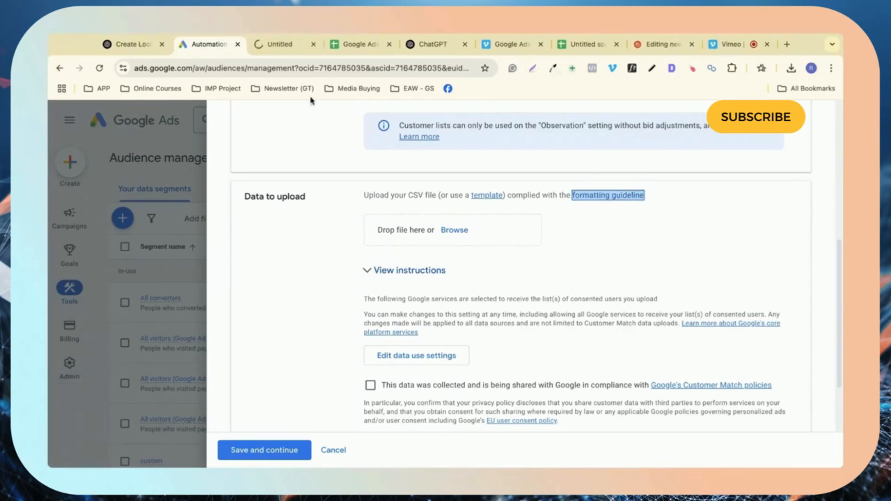
{"action": "left_click", "coordinate": [276, 45]}
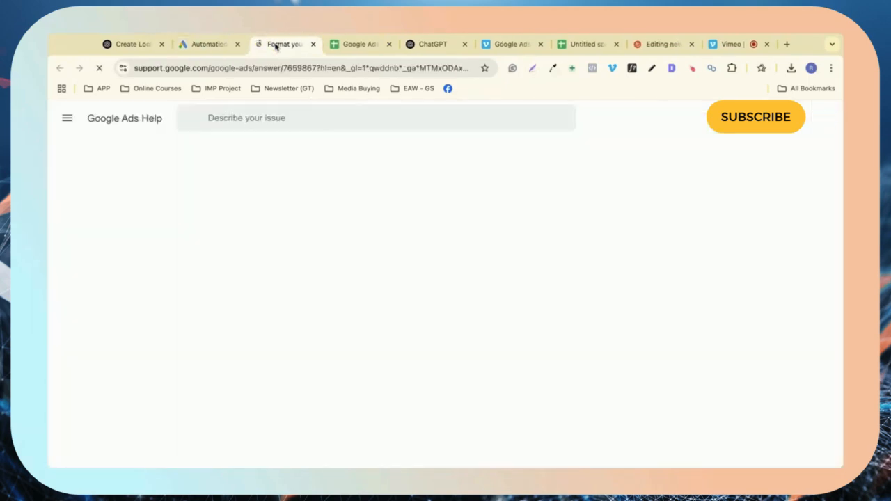
{"action": "scroll", "coordinate": [472, 337], "scroll_direction": "down", "scroll_amount": 3}
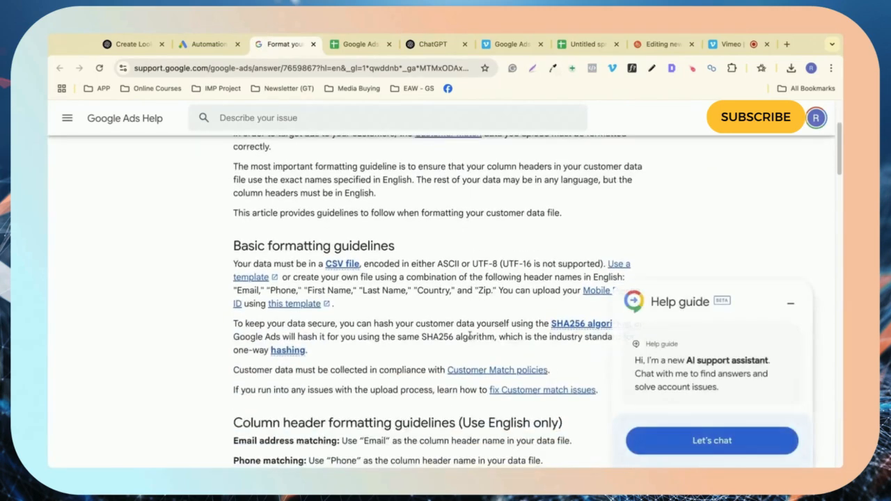
{"action": "scroll", "coordinate": [460, 337], "scroll_direction": "down", "scroll_amount": 5}
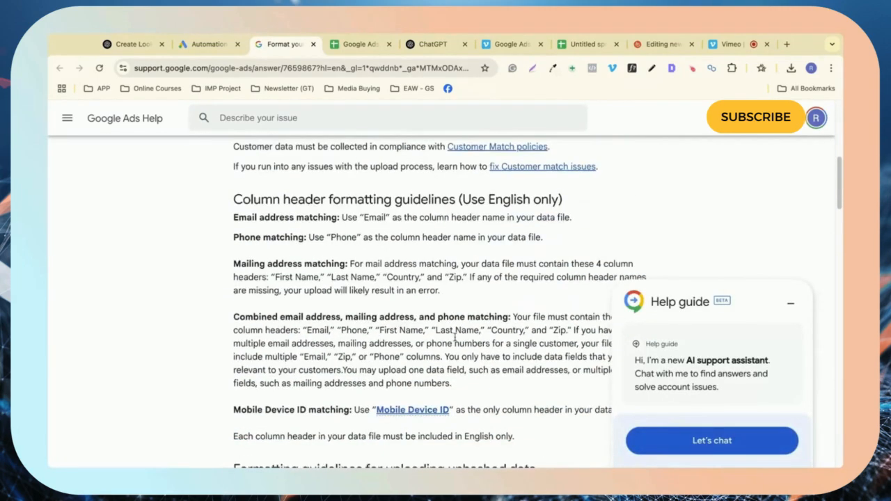
{"action": "left_click_drag", "start_coordinate": [343, 201], "coordinate": [258, 202]}
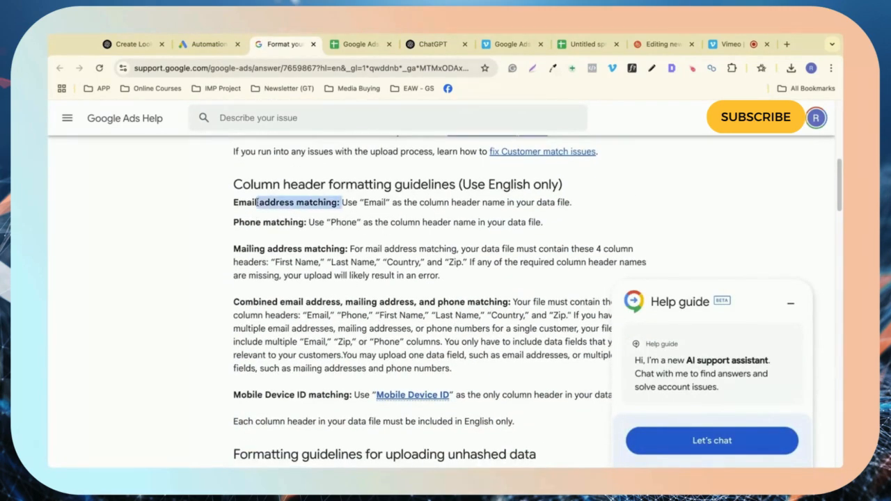
{"action": "double_click", "coordinate": [376, 202]}
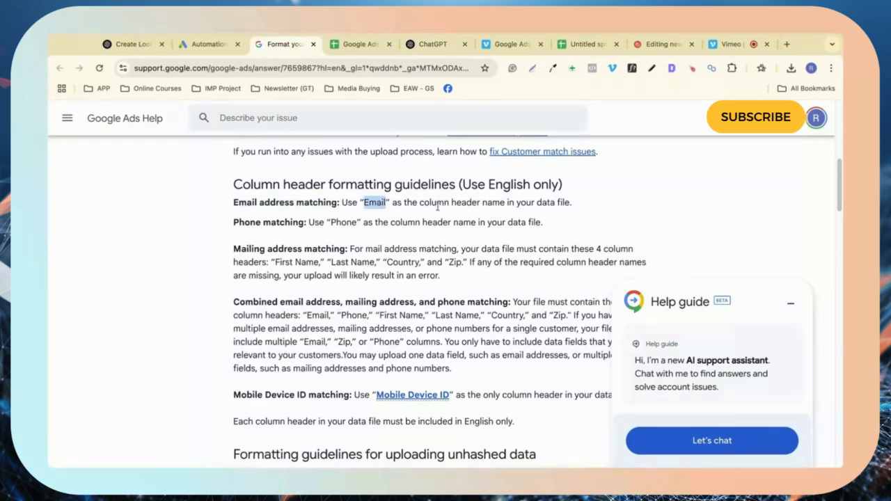
{"action": "double_click", "coordinate": [343, 222]}
Step: Scroll through the remaining column header guidelines, such as Country and Zip
{"action": "scroll", "coordinate": [370, 263], "scroll_direction": "down", "scroll_amount": 1}
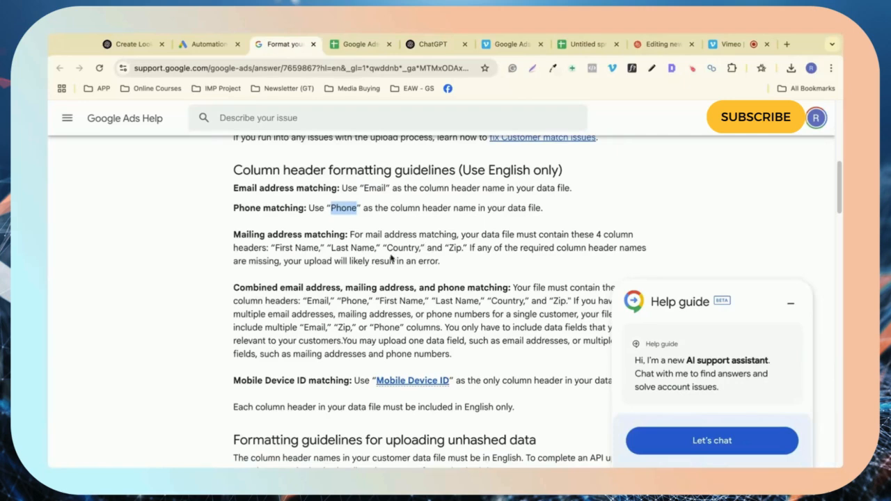
{"action": "scroll", "coordinate": [392, 258], "scroll_direction": "down", "scroll_amount": 1}
{"action": "scroll", "coordinate": [391, 258], "scroll_direction": "down", "scroll_amount": 5}
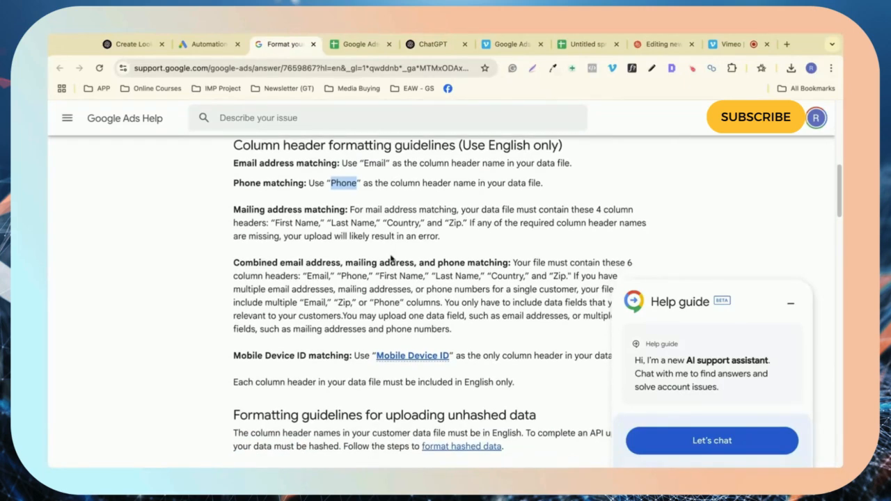
{"action": "scroll", "coordinate": [391, 223], "scroll_direction": "down", "scroll_amount": 5}
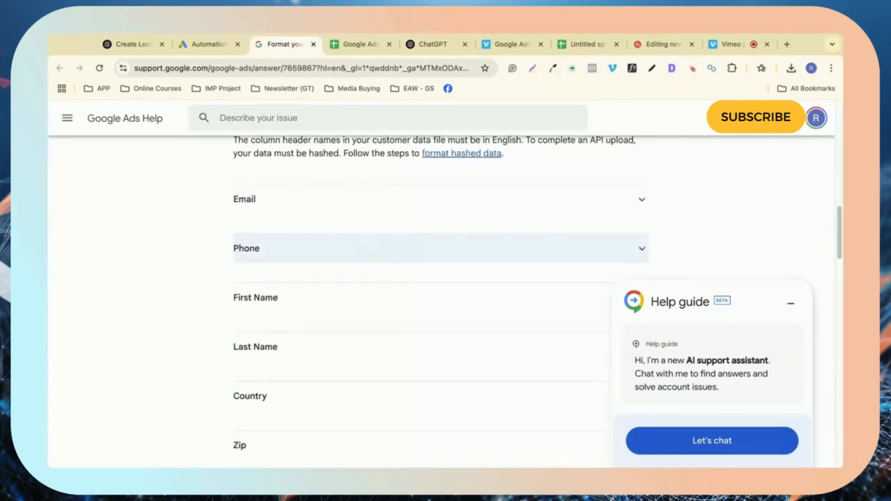
{"action": "scroll", "coordinate": [439, 214], "scroll_direction": "down", "scroll_amount": 4}
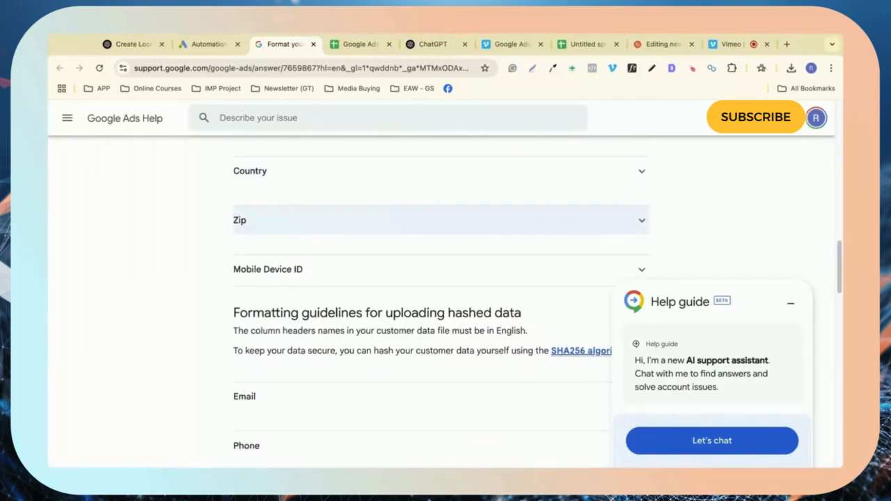
{"action": "scroll", "coordinate": [438, 257], "scroll_direction": "down", "scroll_amount": 2}
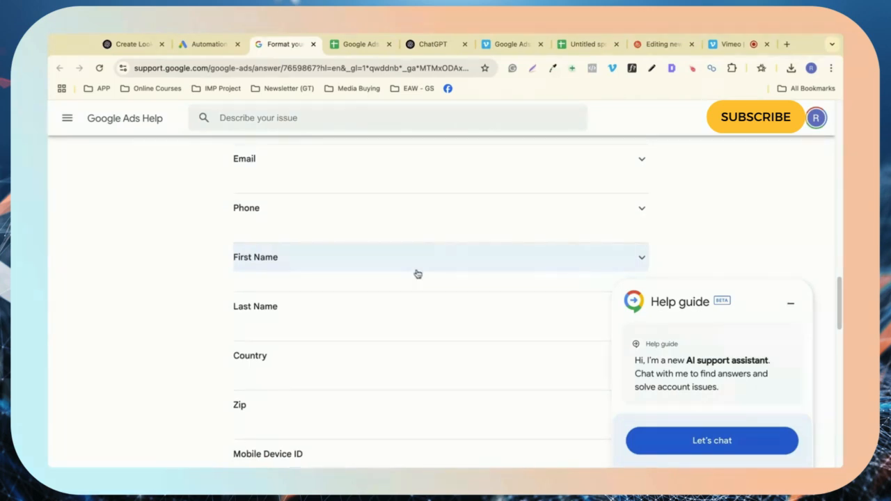
{"action": "scroll", "coordinate": [418, 274], "scroll_direction": "down", "scroll_amount": 5}
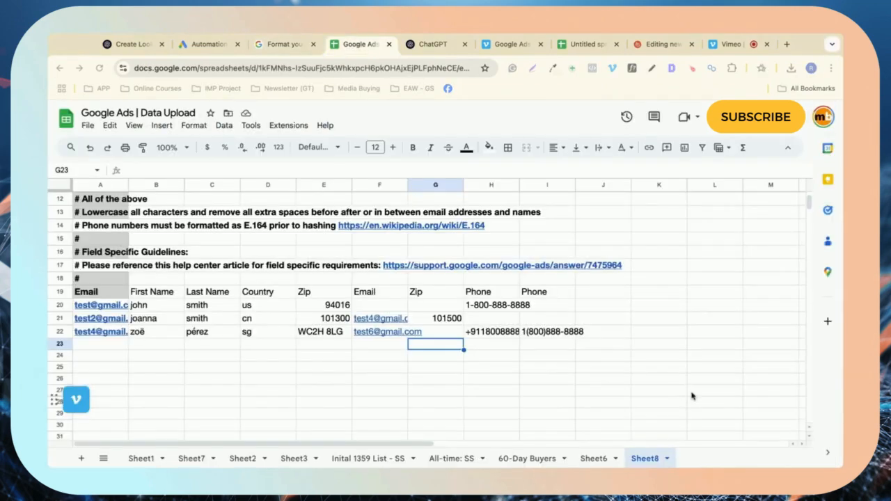
Step: Check the sheet's Email, First Name and Country header cells in row 19
{"action": "scroll", "coordinate": [115, 216], "scroll_direction": "up", "scroll_amount": 5}
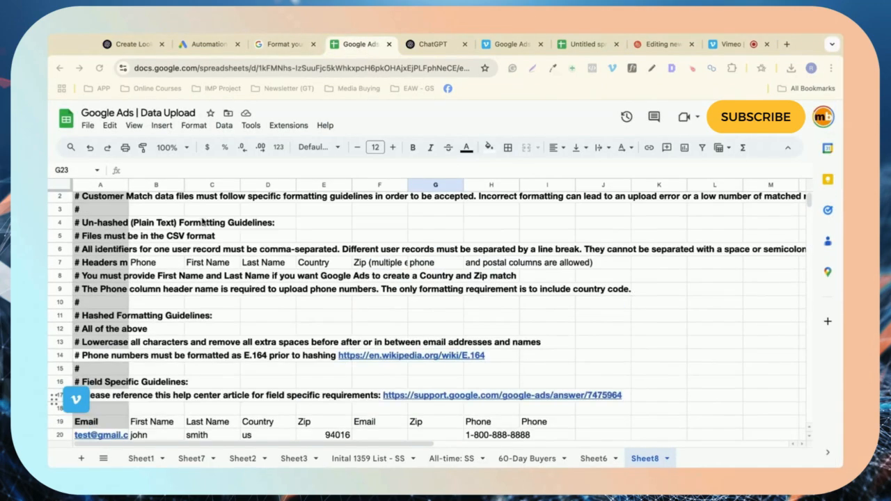
{"action": "scroll", "coordinate": [119, 214], "scroll_direction": "down", "scroll_amount": 5}
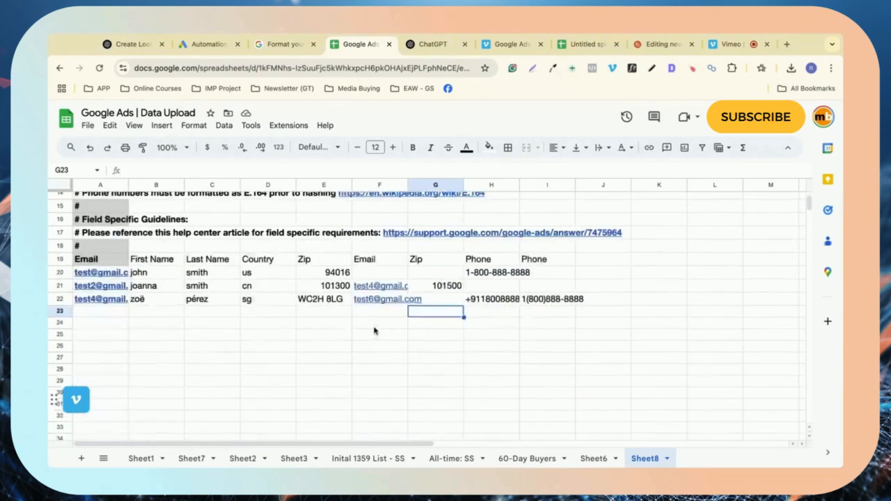
{"action": "left_click", "coordinate": [98, 240]}
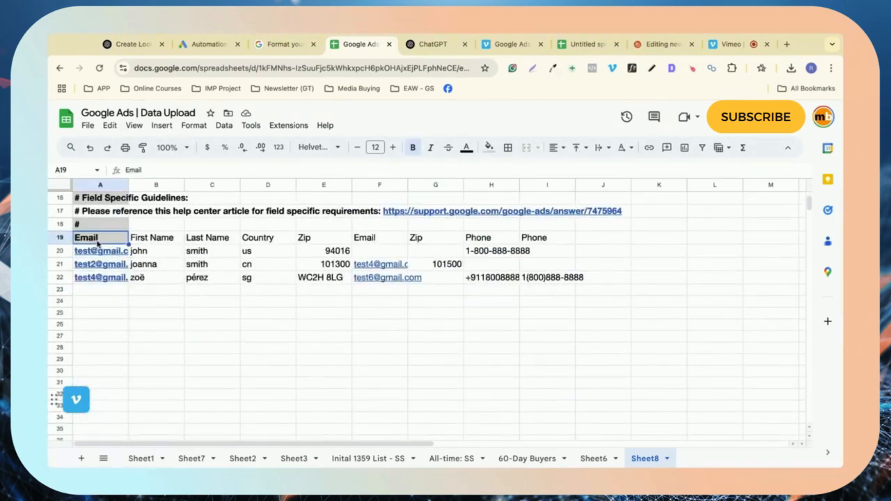
{"action": "left_click", "coordinate": [162, 242]}
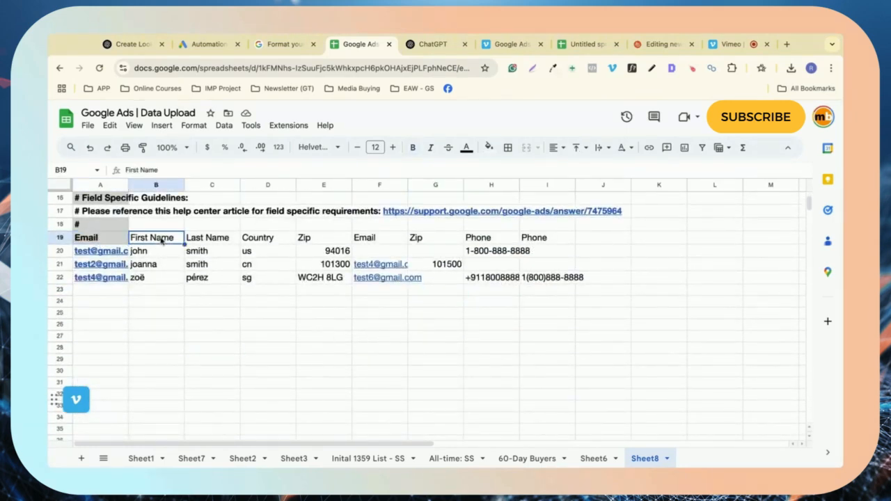
{"action": "left_click", "coordinate": [250, 242]}
{"action": "key", "text": "shift+Right"}
{"action": "key", "text": "shift+Right"}
{"action": "key", "text": "shift+Right"}
{"action": "key", "text": "shift+Left"}
{"action": "key", "text": "shift+Left"}
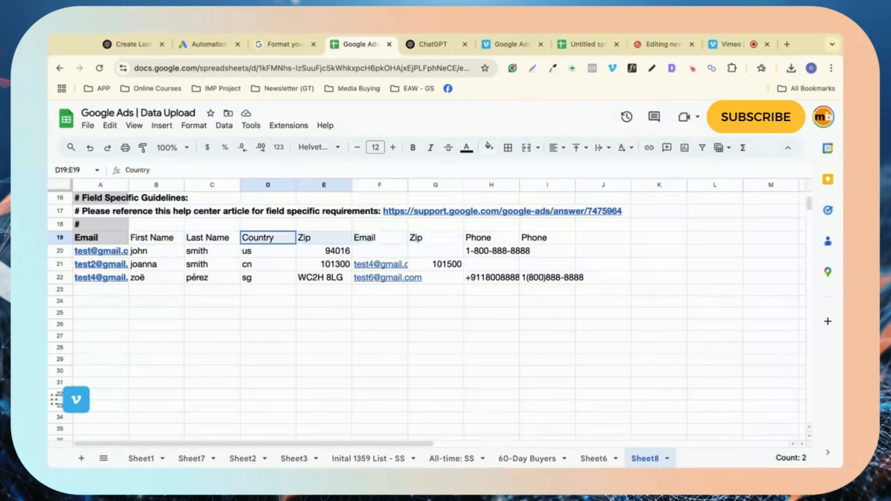
{"action": "left_click", "coordinate": [479, 315]}
Step: Inspect the raw phone number stored in cell H22
{"action": "left_click", "coordinate": [498, 279]}
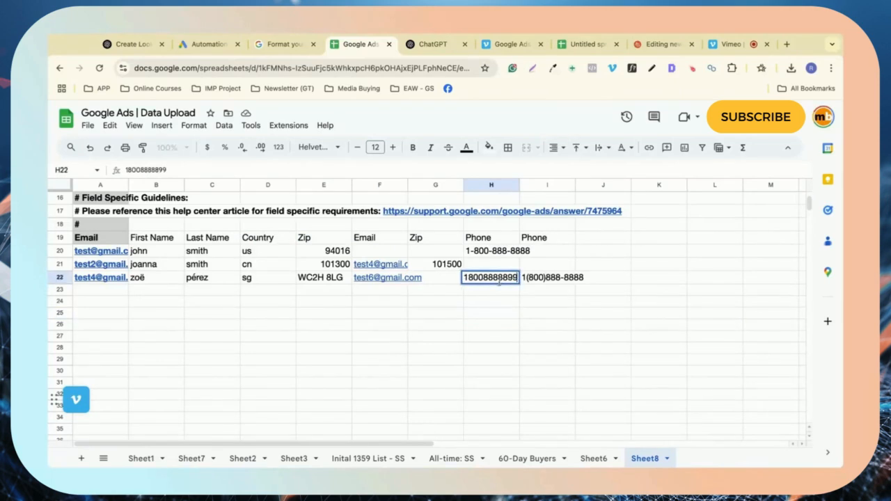
{"action": "left_click", "coordinate": [481, 290]}
{"action": "double_click", "coordinate": [475, 278]}
{"action": "left_click", "coordinate": [484, 313]}
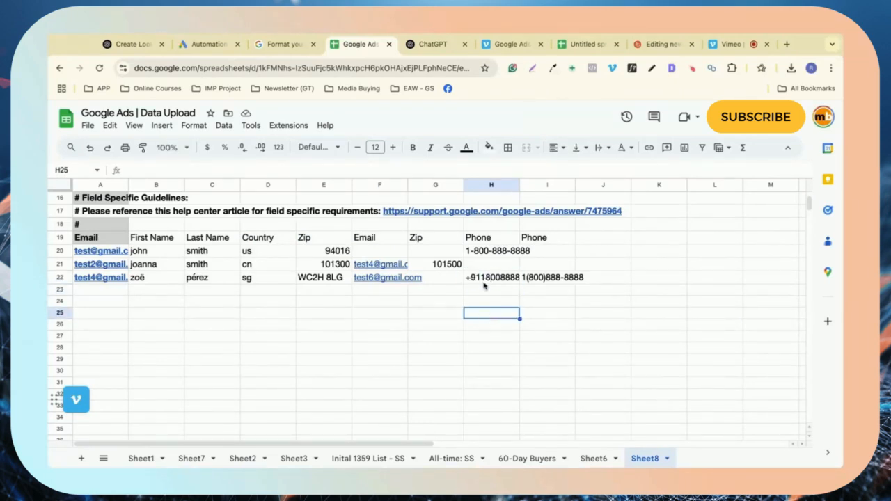
{"action": "left_click", "coordinate": [488, 279]}
{"action": "double_click", "coordinate": [476, 278]}
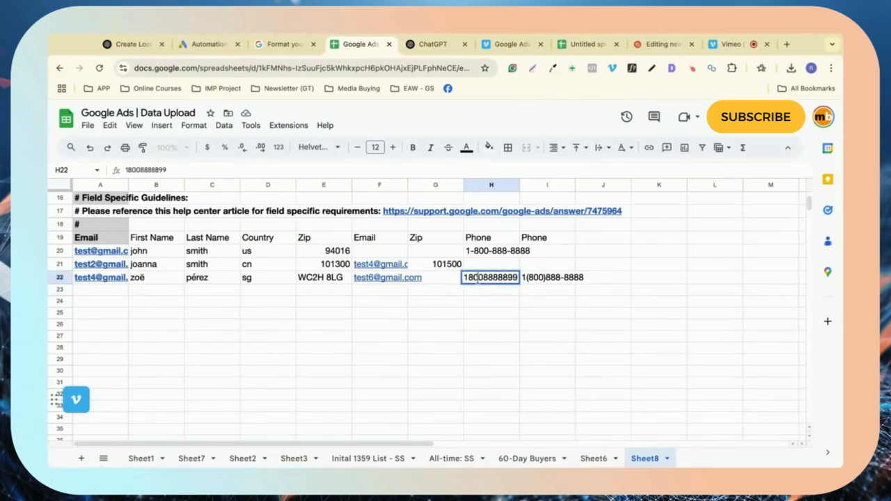
{"action": "double_click", "coordinate": [479, 279]}
{"action": "left_click_drag", "start_coordinate": [493, 324], "coordinate": [487, 313]}
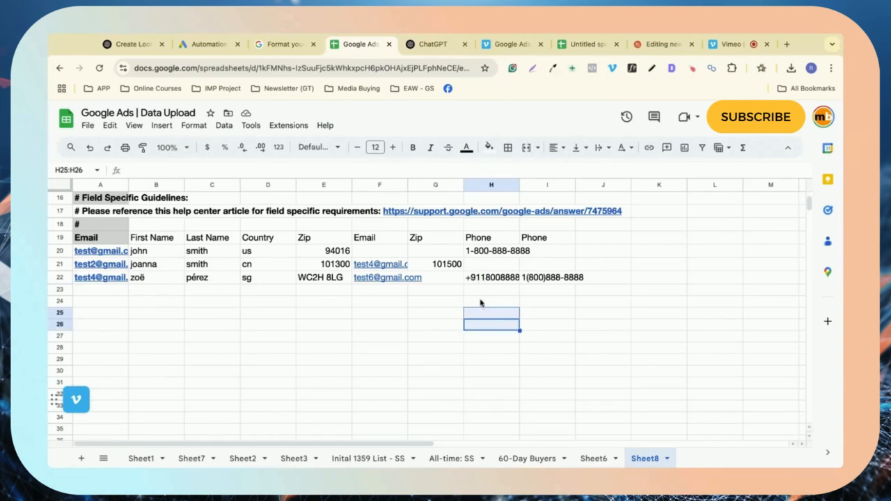
Step: Cut the test phone number out of H22 and paste it into H24
{"action": "left_click", "coordinate": [481, 299]}
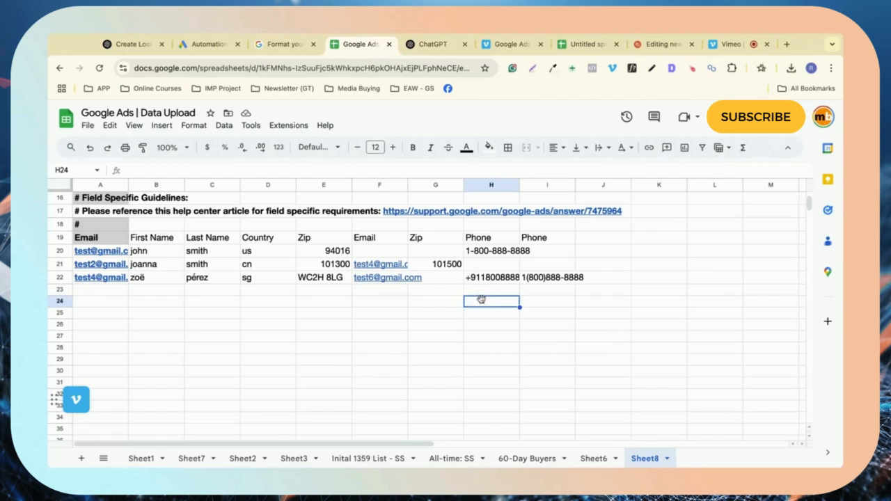
{"action": "double_click", "coordinate": [485, 278]}
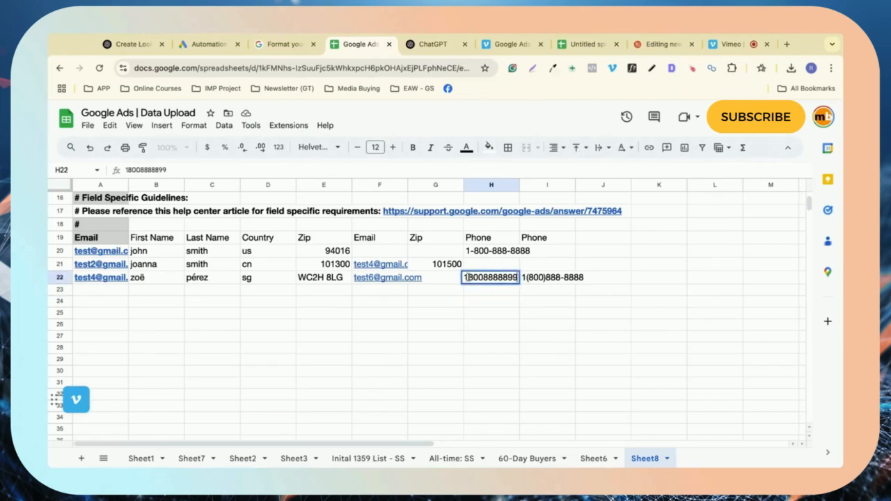
{"action": "double_click", "coordinate": [468, 277]}
{"action": "key", "text": "super+c"}
{"action": "key", "text": "BackSpace"}
{"action": "left_click", "coordinate": [485, 304]}
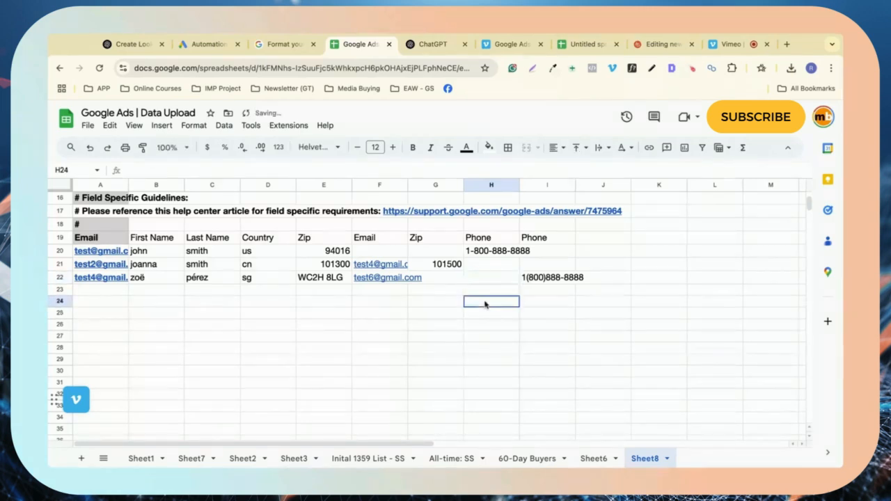
{"action": "double_click", "coordinate": [485, 303]}
{"action": "key", "text": "super+v"}
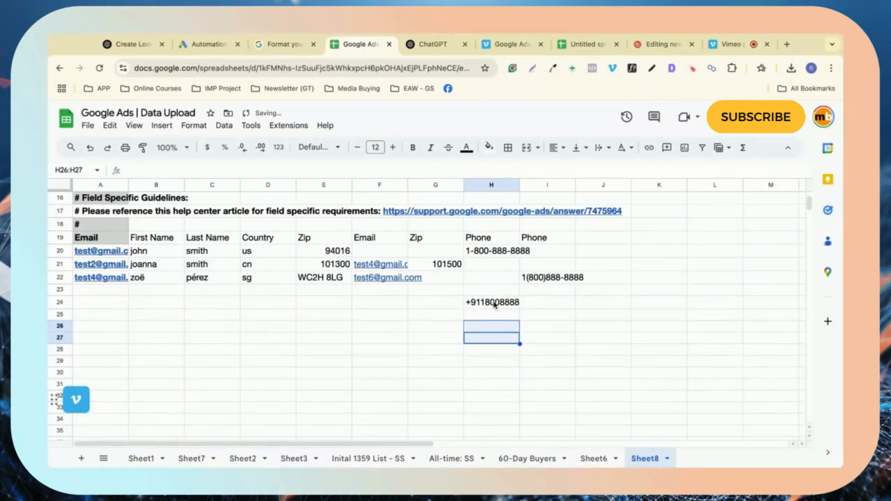
Step: Paste the same phone number into I24
{"action": "left_click", "coordinate": [566, 302]}
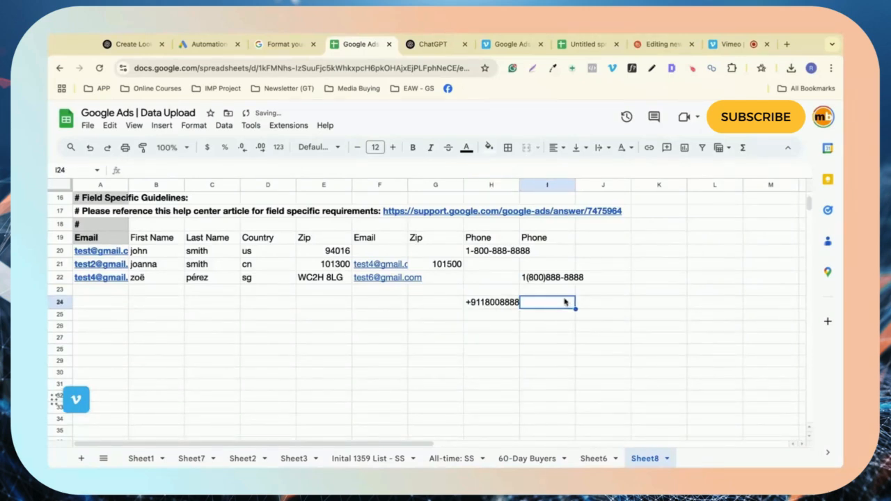
{"action": "double_click", "coordinate": [565, 302]}
{"action": "key", "text": "super+v"}
{"action": "key", "text": "Return"}
{"action": "left_click", "coordinate": [557, 305]}
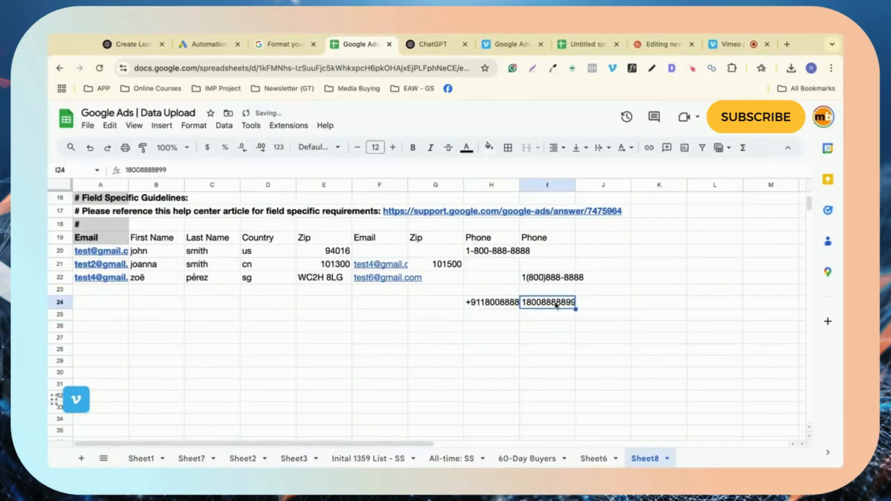
{"action": "left_click", "coordinate": [195, 126]}
{"action": "mouse_move", "coordinate": [218, 180]}
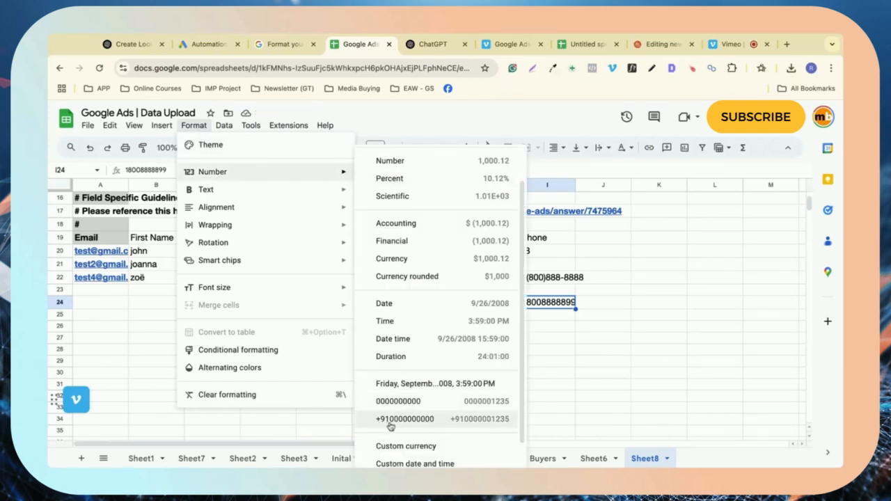
{"action": "left_click", "coordinate": [441, 426]}
{"action": "left_click", "coordinate": [548, 340]}
{"action": "left_click", "coordinate": [540, 370]}
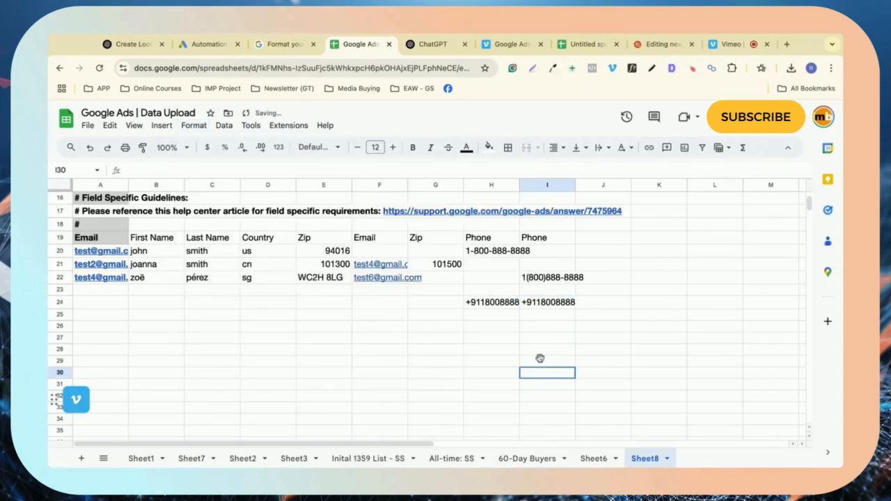
{"action": "left_click", "coordinate": [553, 302]}
{"action": "left_click", "coordinate": [541, 353]}
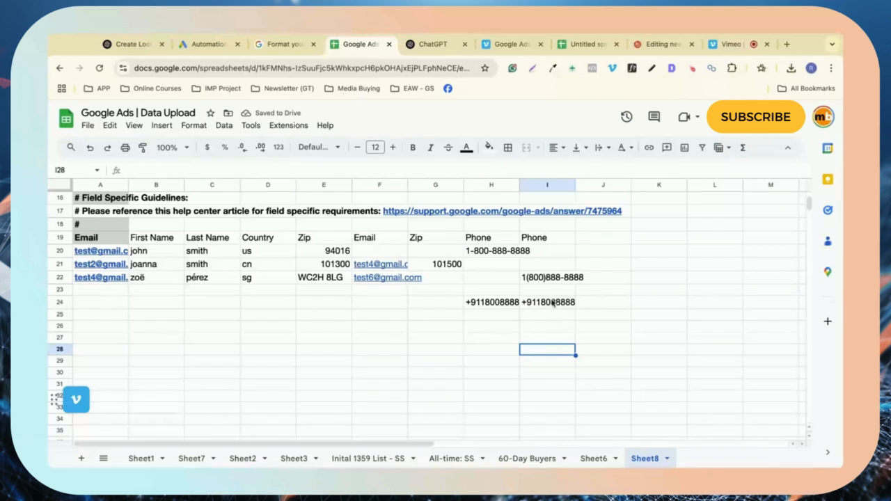
Step: Clear the test numbers from H22:I24 and return to the Google Ads upload form
{"action": "left_click_drag", "start_coordinate": [554, 303], "coordinate": [488, 280]}
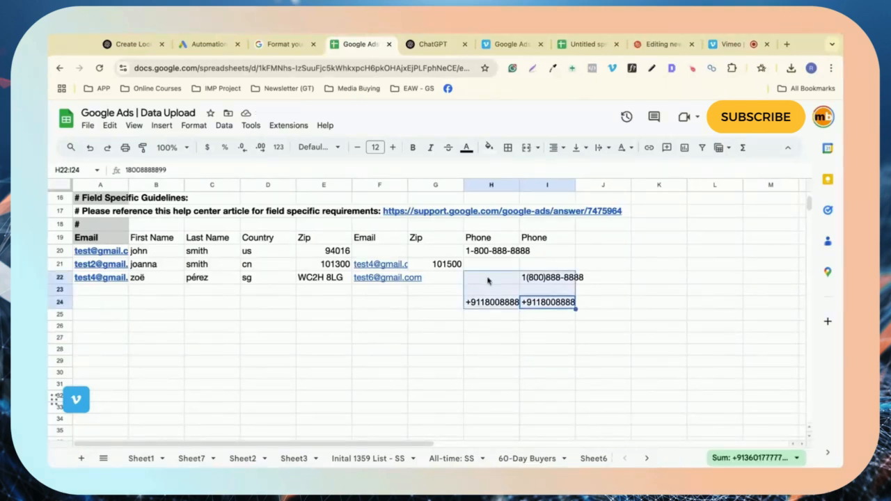
{"action": "key", "text": "Delete"}
{"action": "left_click", "coordinate": [425, 383]}
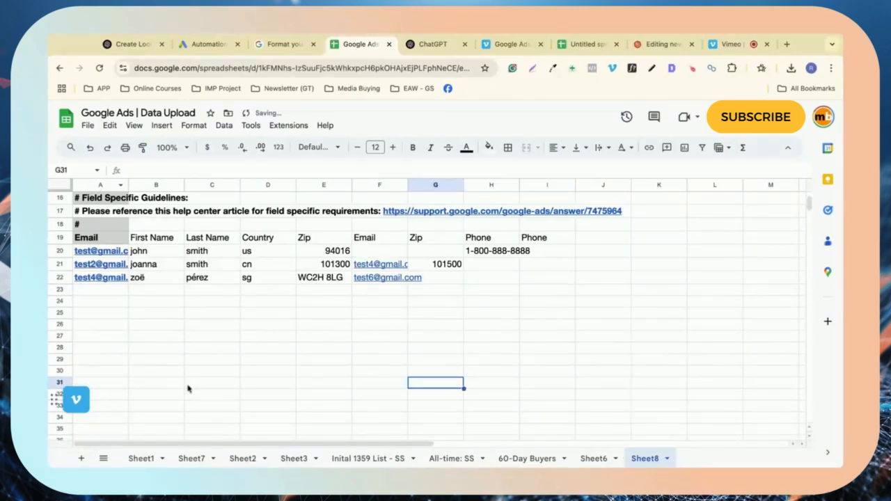
{"action": "left_click", "coordinate": [175, 44]}
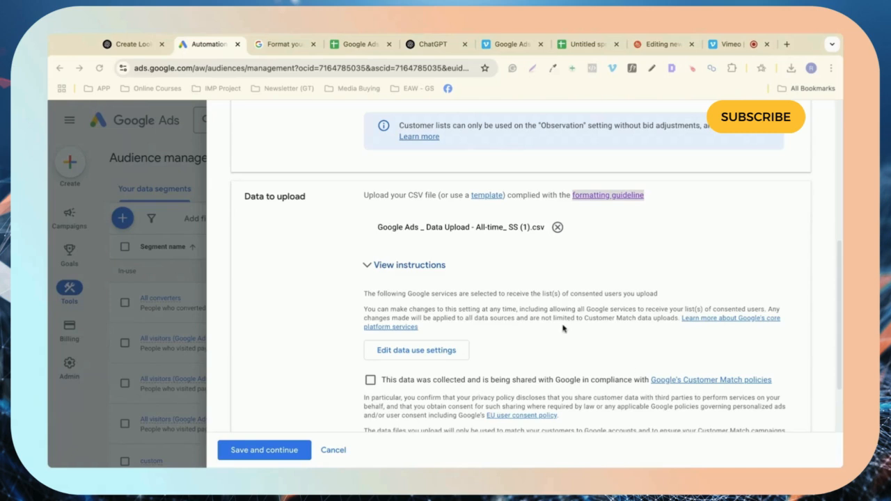
Step: Confirm Customer Match policy compliance and save the customer list
{"action": "scroll", "coordinate": [502, 291], "scroll_direction": "down", "scroll_amount": 1}
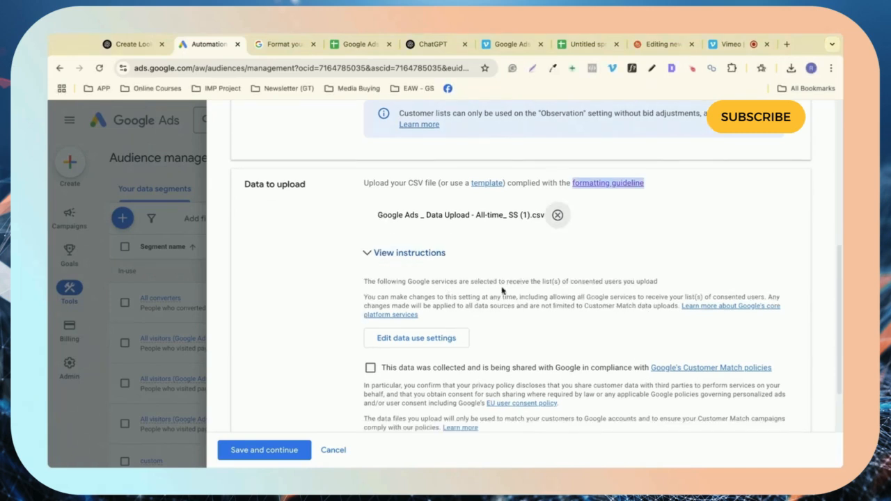
{"action": "scroll", "coordinate": [551, 257], "scroll_direction": "down", "scroll_amount": 2}
{"action": "left_click", "coordinate": [371, 293]}
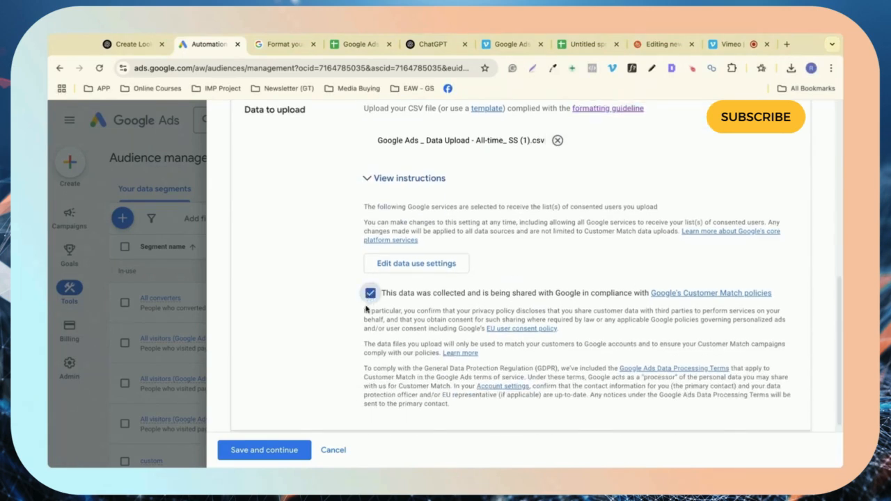
{"action": "scroll", "coordinate": [438, 309], "scroll_direction": "down", "scroll_amount": 2}
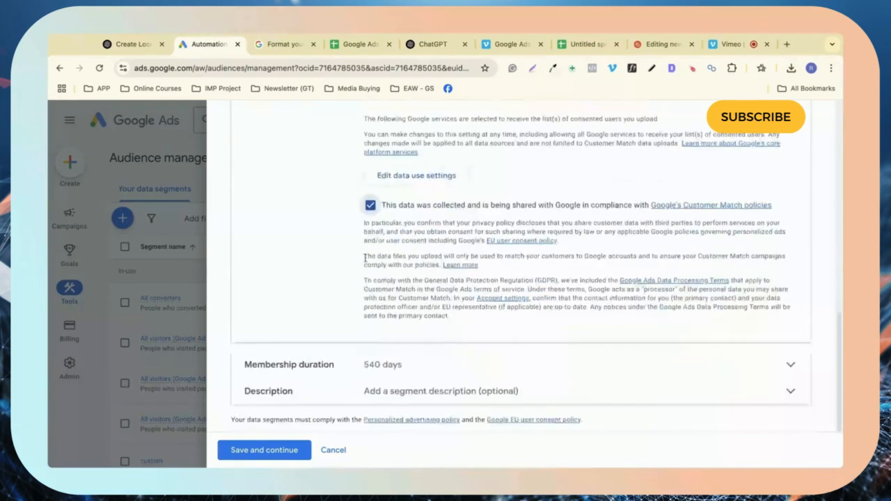
{"action": "left_click", "coordinate": [302, 457]}
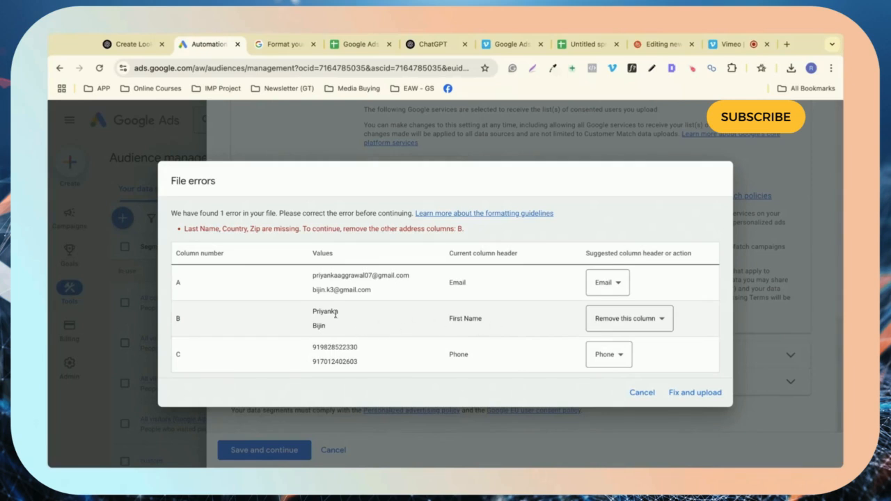
Step: Accept the suggested fix dropping the First Name column and upload the file
{"action": "left_click", "coordinate": [680, 395]}
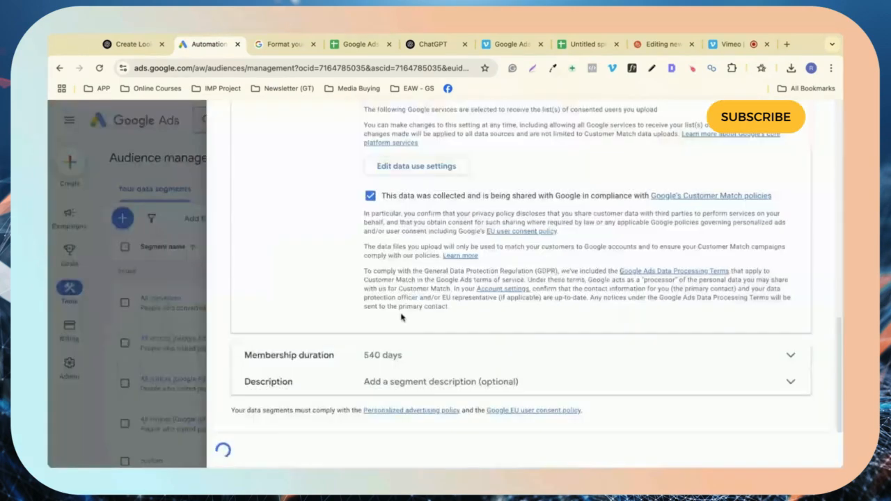
Step: Review the success message and summary showing all 2,557 rows formatted correctly
{"action": "scroll", "coordinate": [402, 318], "scroll_direction": "up", "scroll_amount": 3}
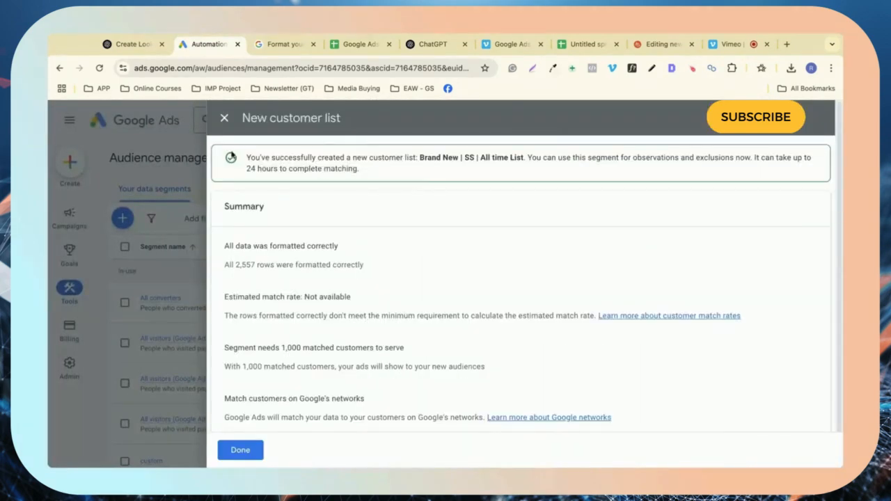
{"action": "triple_click", "coordinate": [241, 155]}
{"action": "left_click", "coordinate": [398, 175]}
{"action": "scroll", "coordinate": [699, 179], "scroll_direction": "right", "scroll_amount": 1}
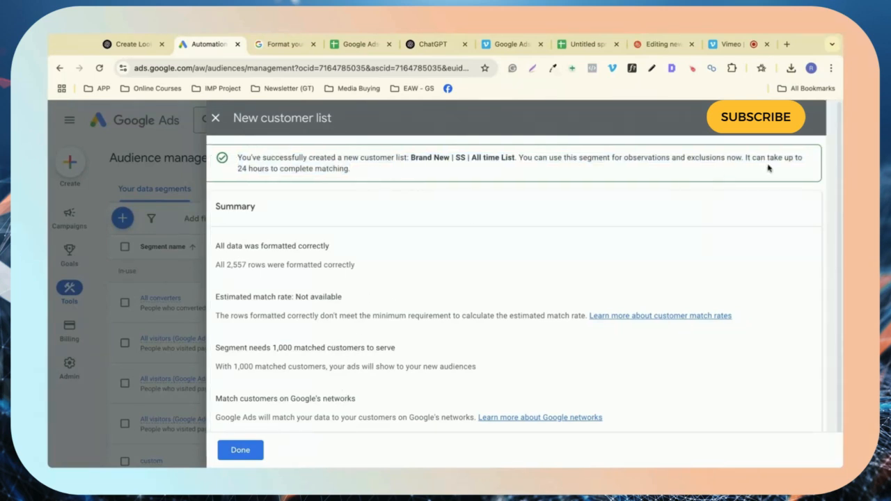
{"action": "scroll", "coordinate": [770, 167], "scroll_direction": "left", "scroll_amount": 1}
{"action": "scroll", "coordinate": [348, 261], "scroll_direction": "down", "scroll_amount": 1}
{"action": "scroll", "coordinate": [311, 275], "scroll_direction": "down", "scroll_amount": 1}
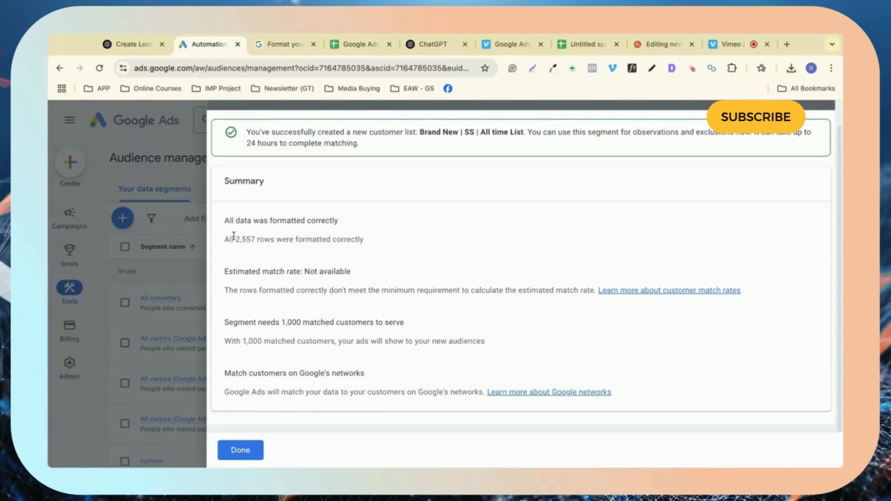
{"action": "left_click_drag", "start_coordinate": [235, 239], "coordinate": [327, 240]}
{"action": "left_click", "coordinate": [336, 240]}
{"action": "left_click_drag", "start_coordinate": [224, 324], "coordinate": [292, 323]}
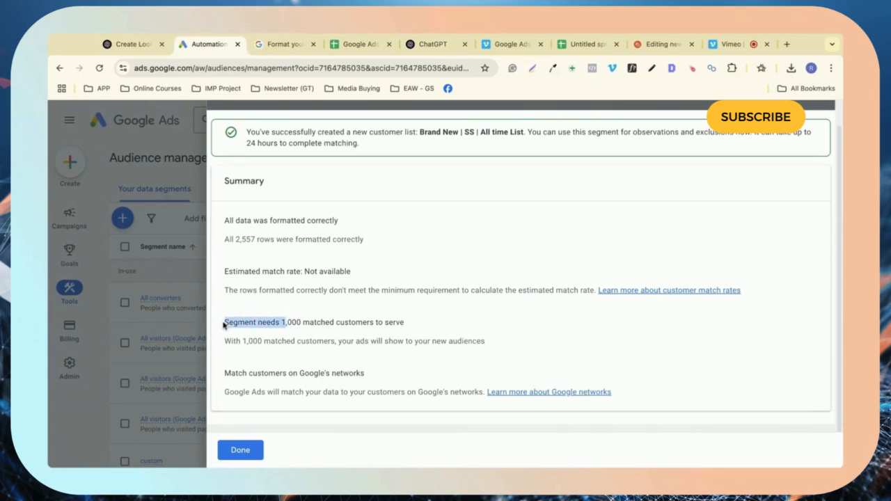
{"action": "left_click", "coordinate": [385, 333]}
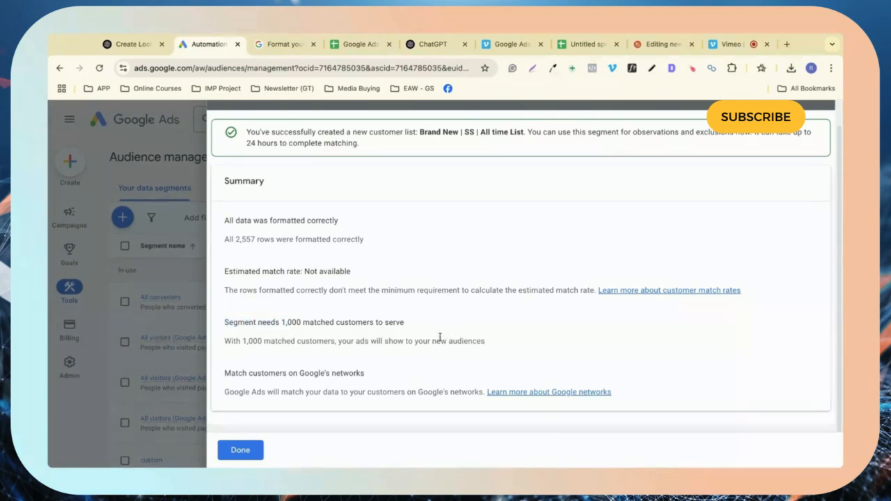
Step: Close the new customer list summary with Done
{"action": "left_click", "coordinate": [240, 449]}
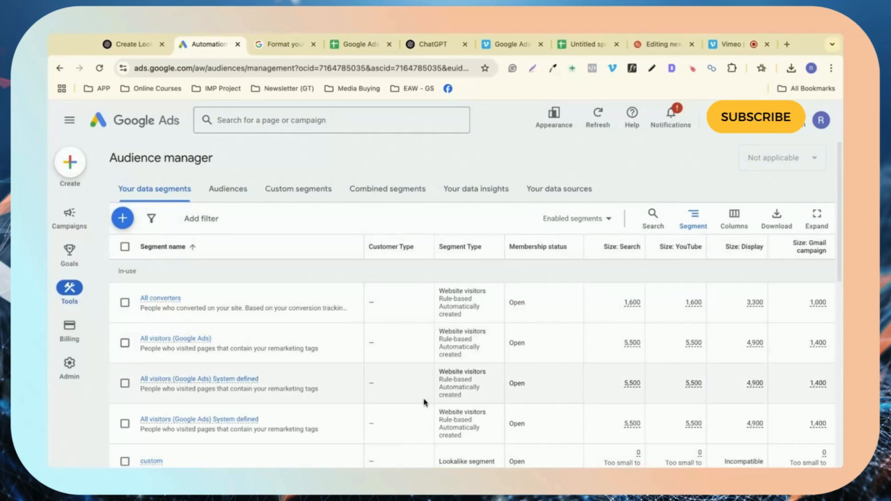